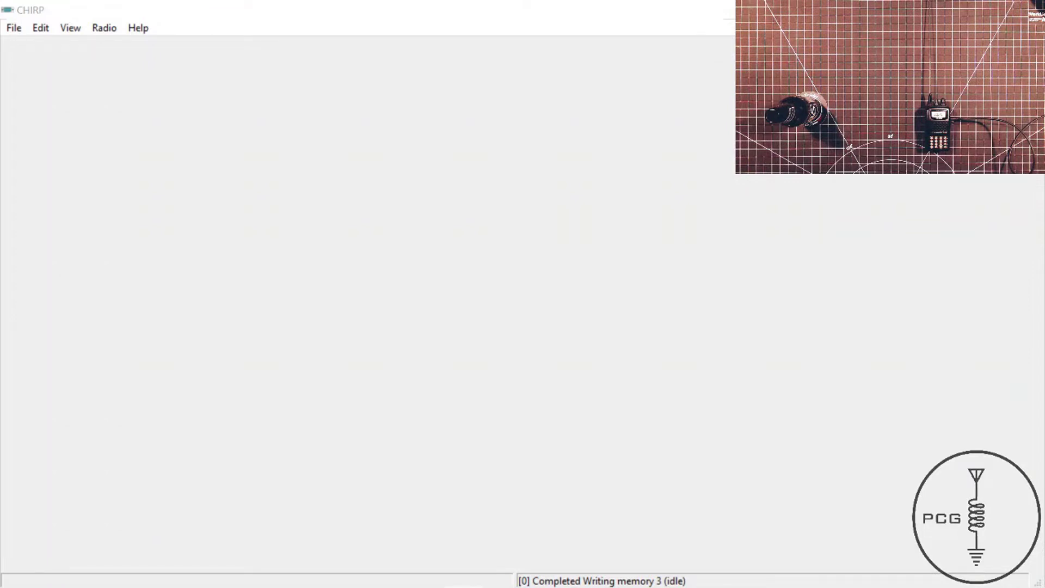
- Download the memories from the Yaesu FT-60 radio over port COM13
key("alt+r")
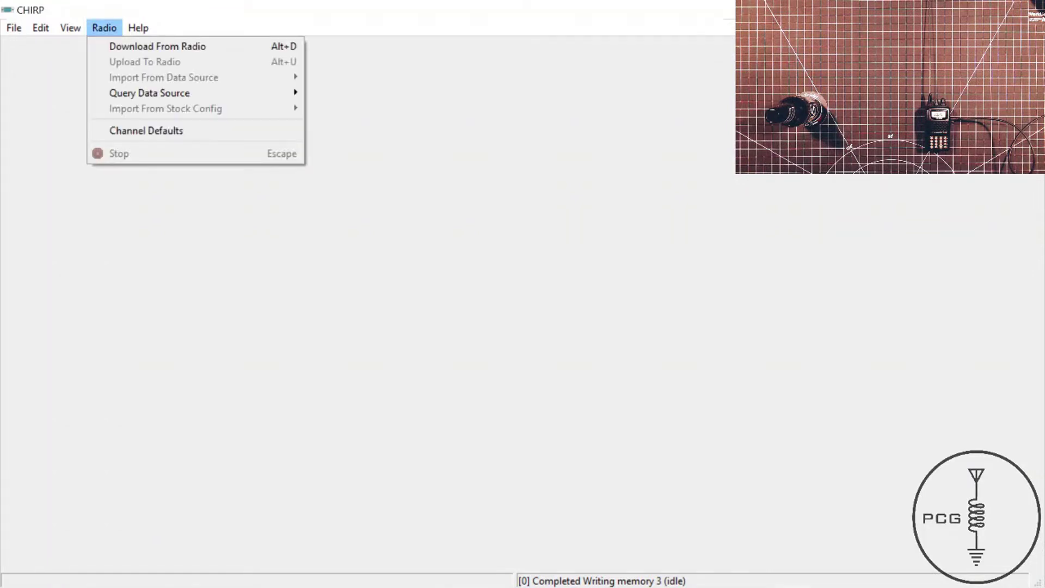
key("Down")
key("Return")
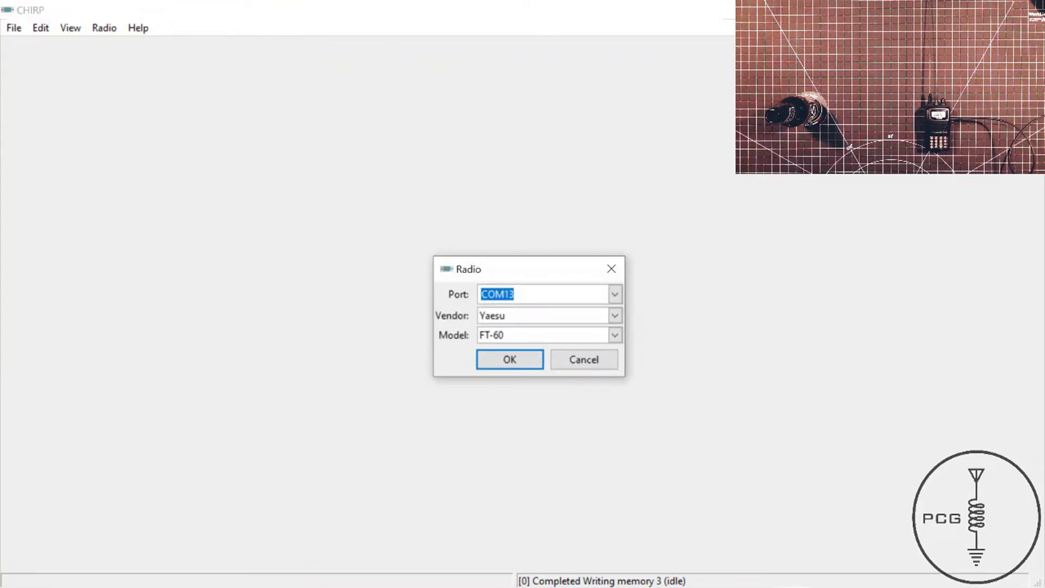
key("alt+Down")
key("Return")
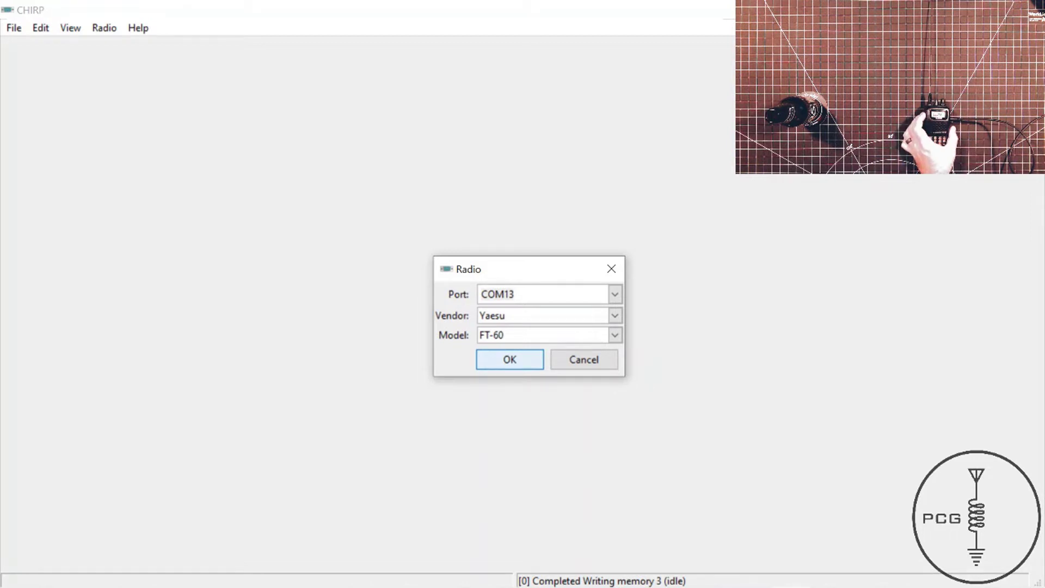
key("Return")
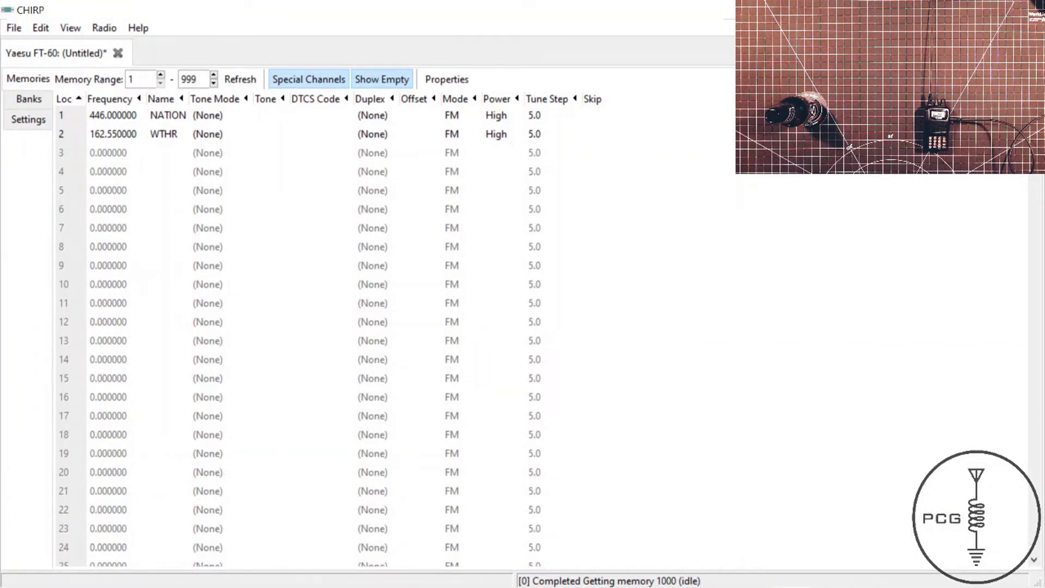
- Add a channel in memory location 3 with frequency 446.000 and the name NATION
left_click(109, 153)
left_click(109, 153)
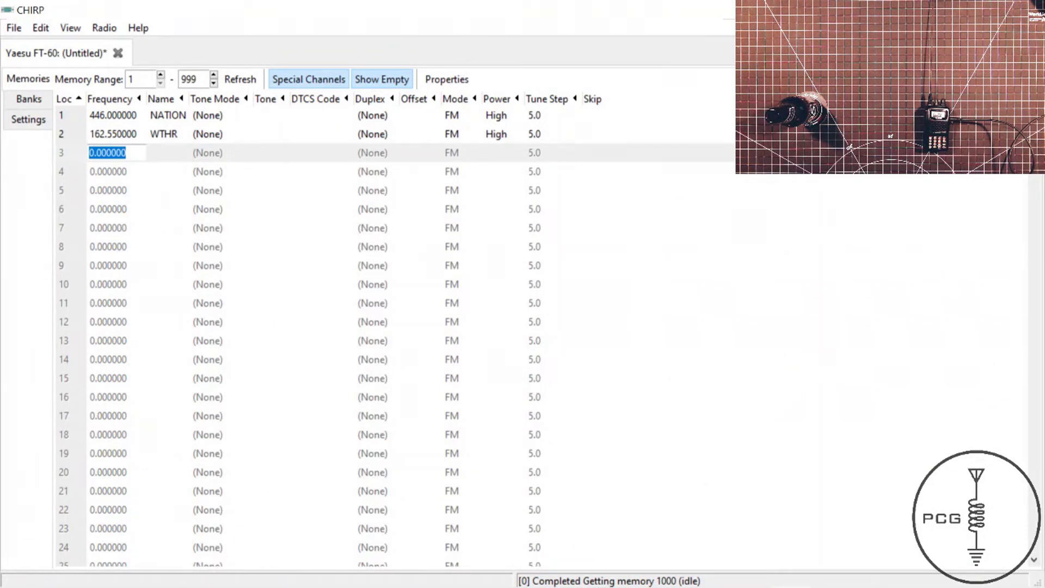
type("446.000")
key("Tab")
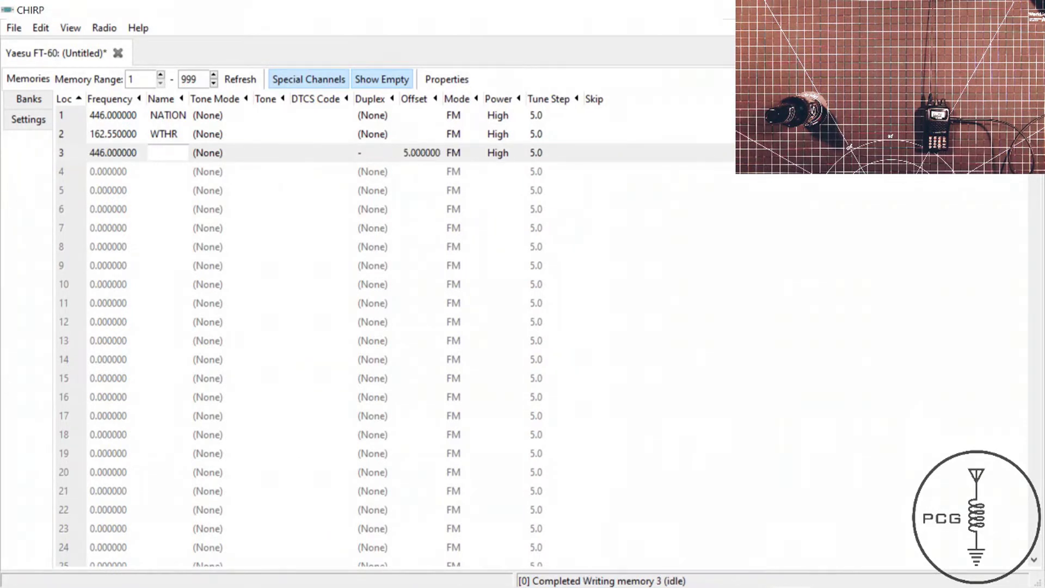
type("NATION2")
key("Return")
left_click(108, 172)
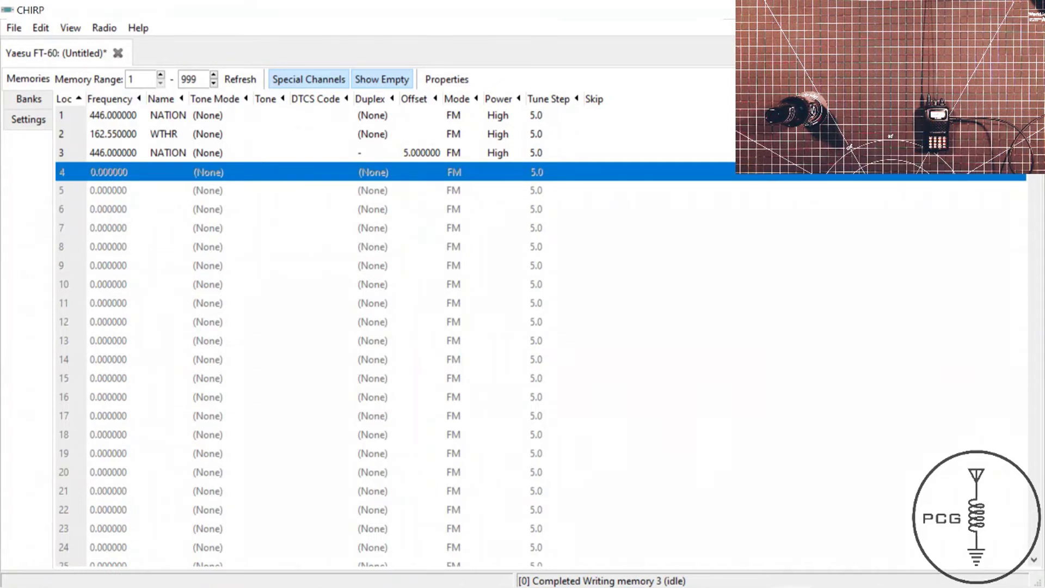
- Upload the edited channel list to the Yaesu FT-60 over port COM13
key("alt+r")
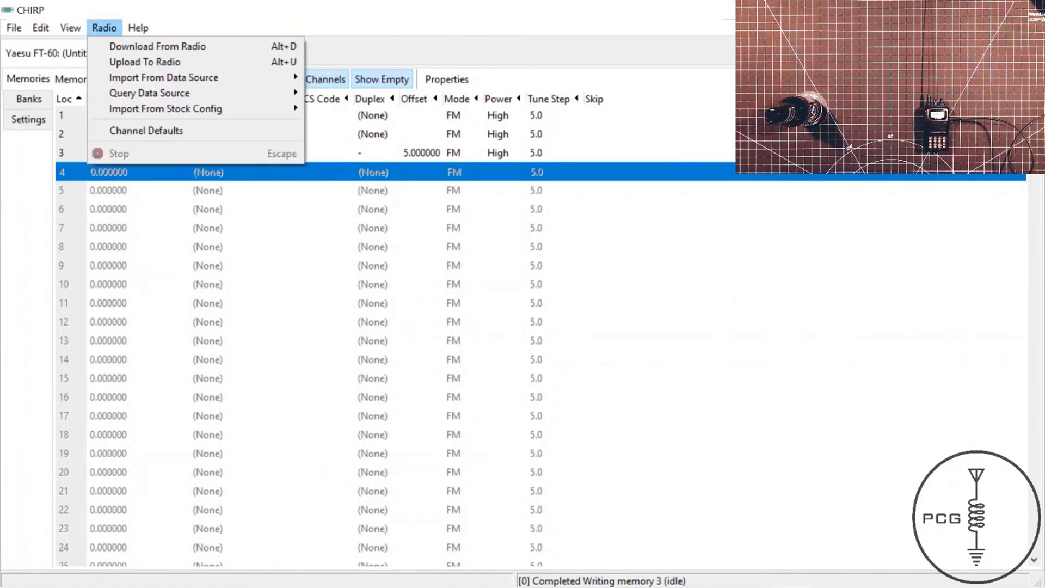
key("Down")
key("Down")
key("Down")
key("Up")
key("Escape")
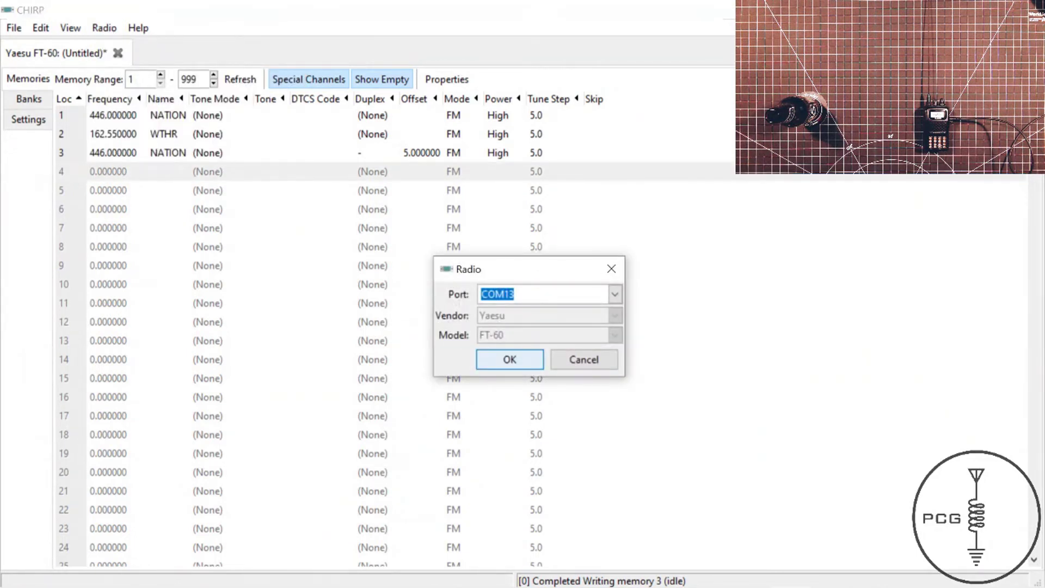
key("Return")
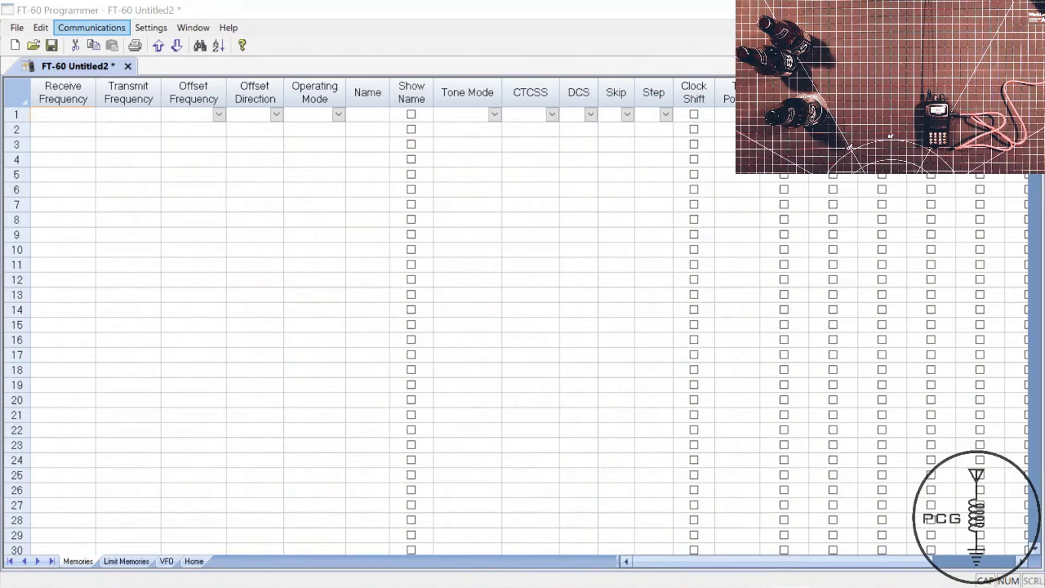
- Switch to FT-60 Programmer and read the memory data from the radio
left_click(91, 27)
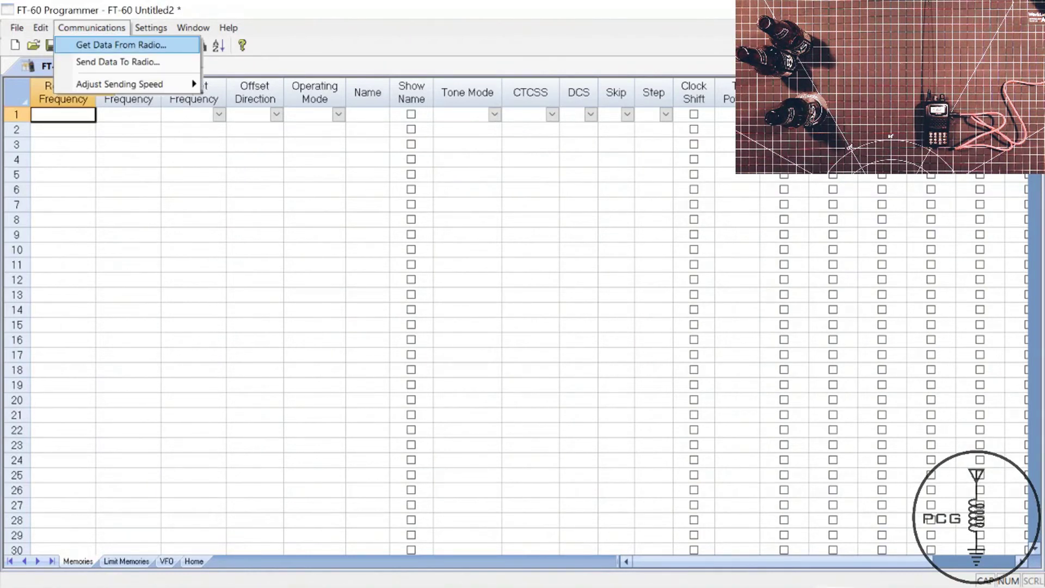
key("Return")
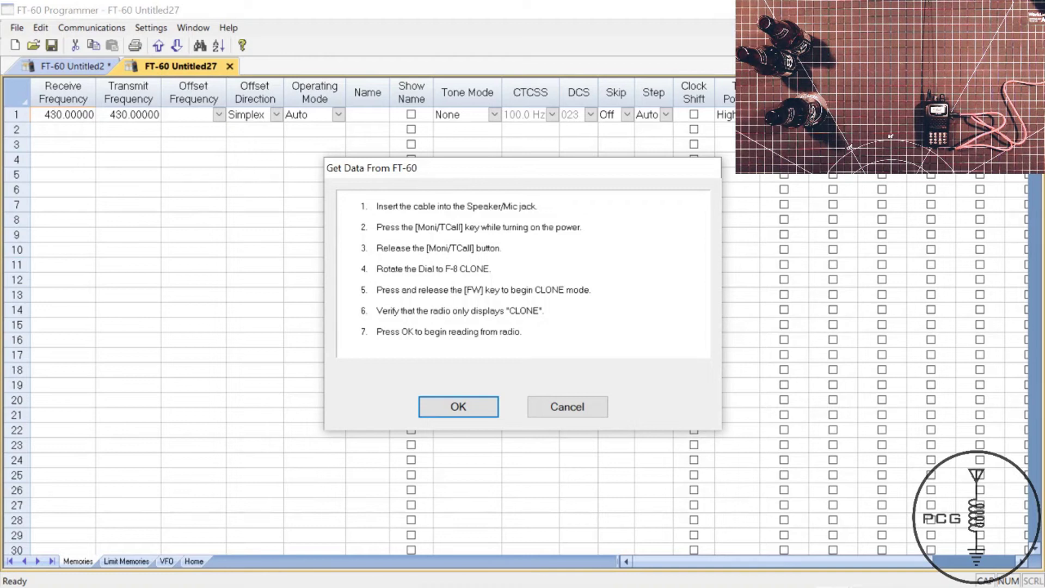
key("Return")
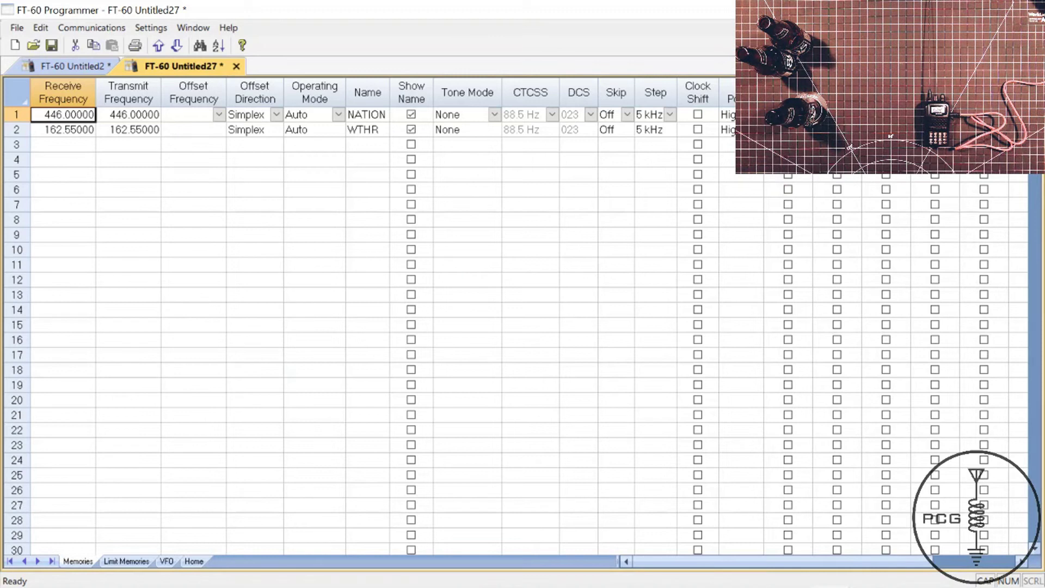
- Fill memory row 3 with receive frequency 446 MHz and the name NAT2
left_click(63, 144)
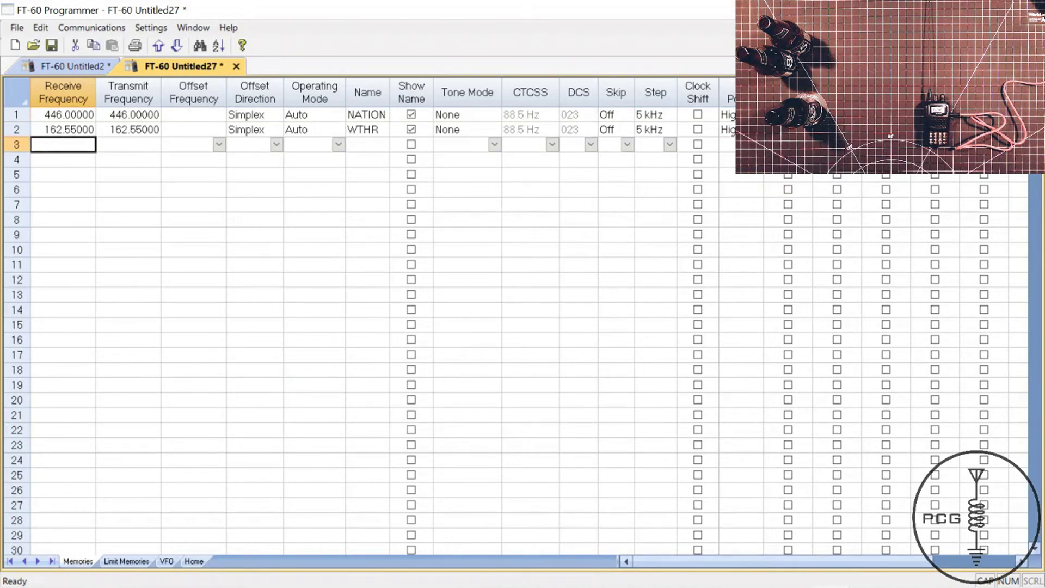
type("446")
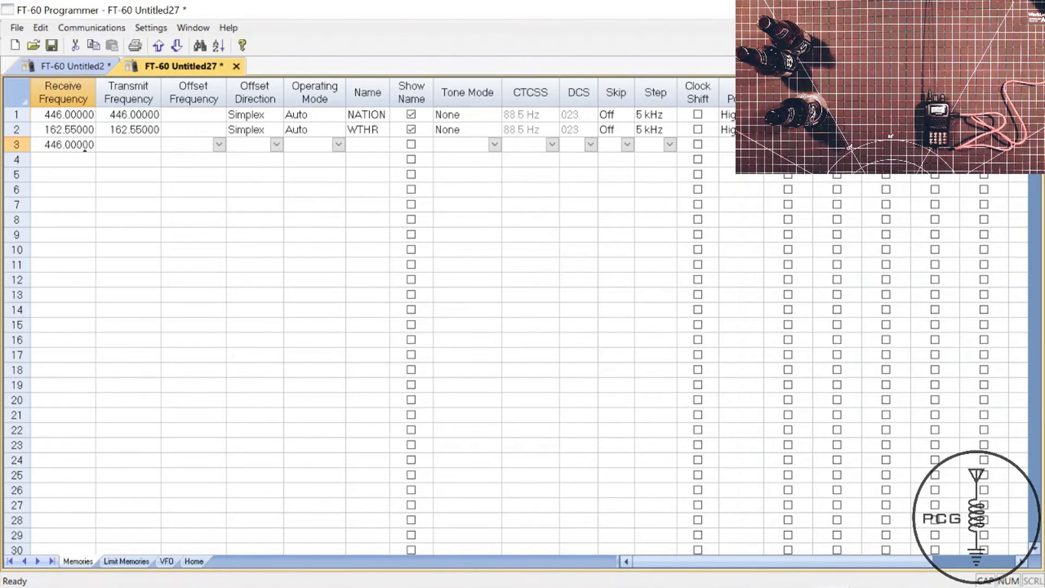
key("Return")
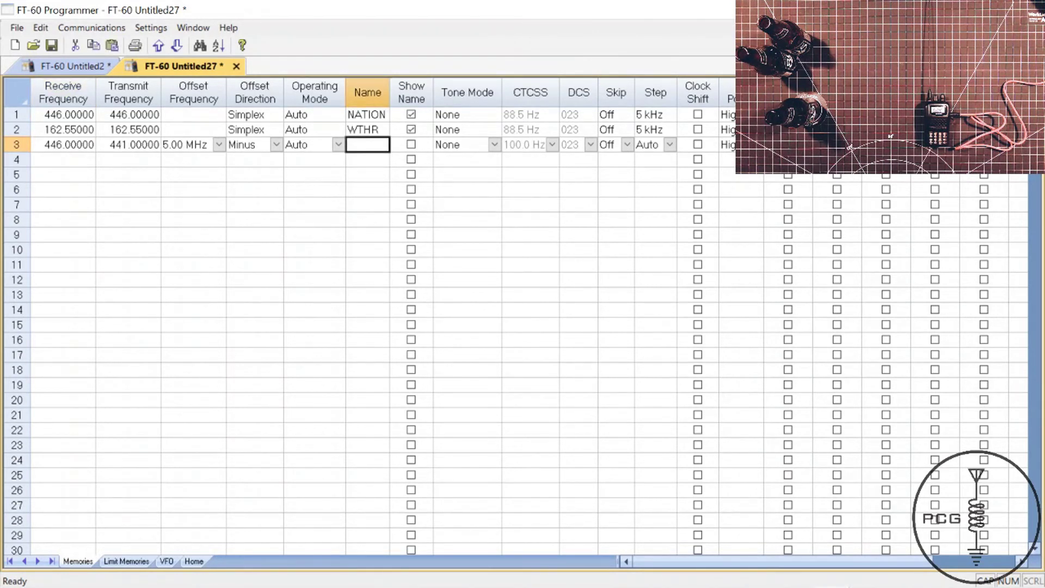
type("NAT2")
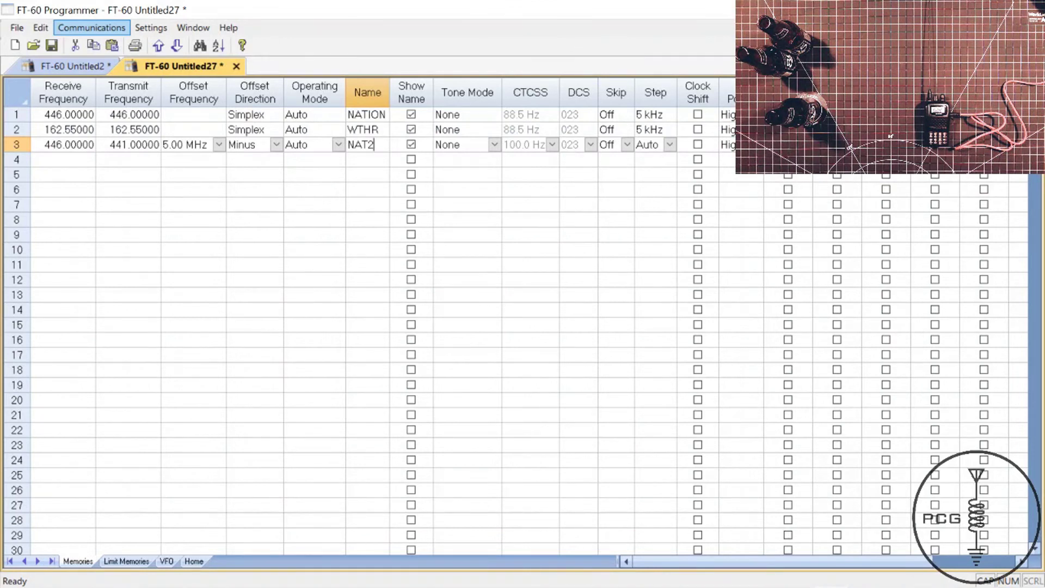
- Send the updated memory data to the FT-60 radio and start the transfer
left_click(92, 27)
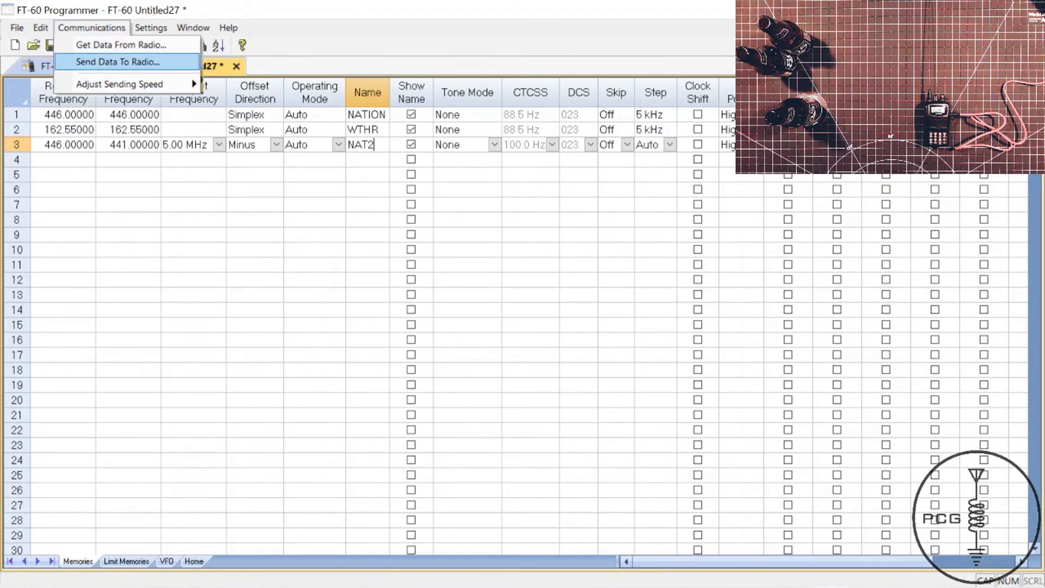
key("Return")
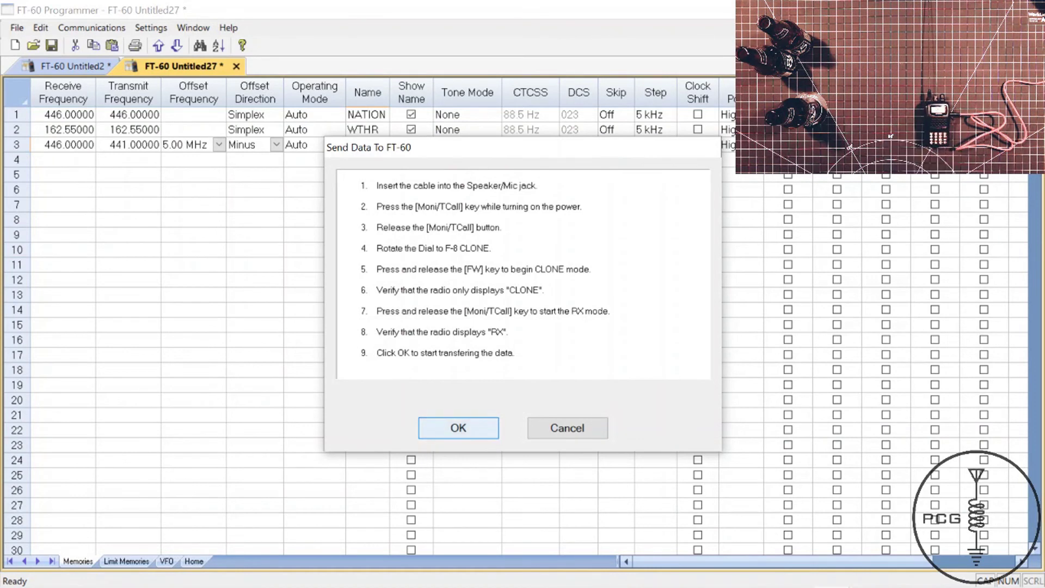
key("Return")
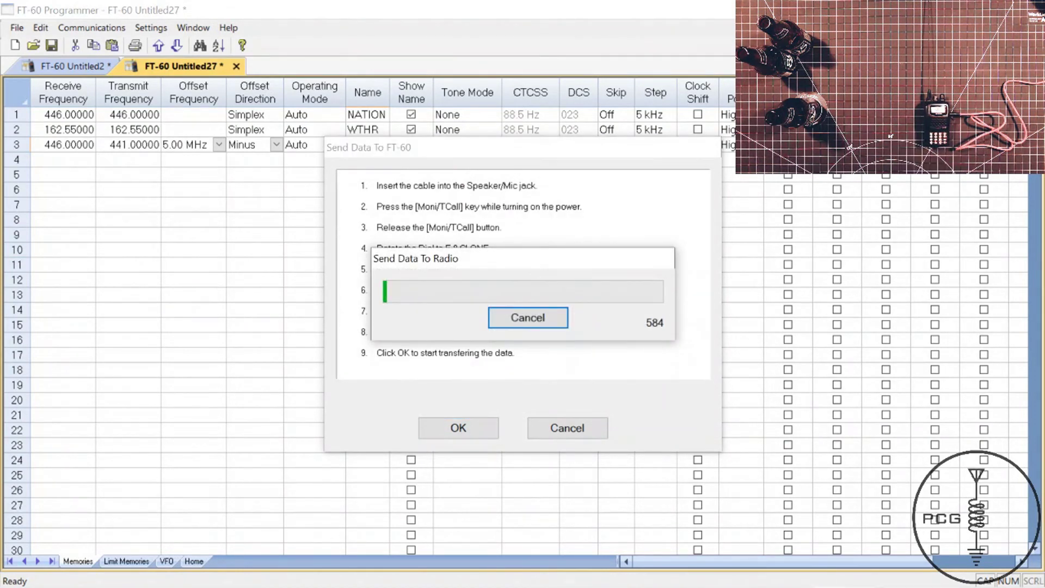